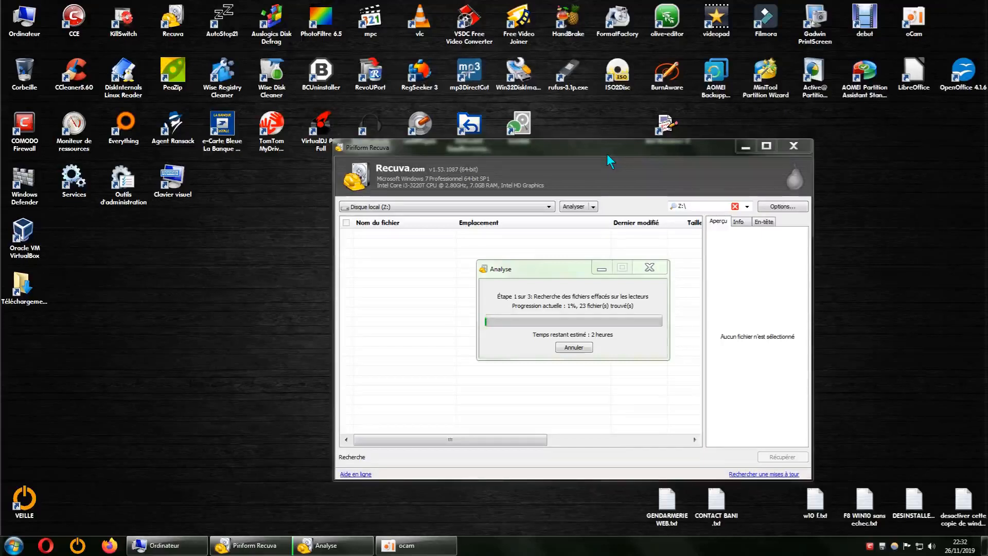
Check the local disk (Z:) among the computer's drives and minimize the Ordinateur window.
{"action": "left_click", "coordinate": [165, 544]}
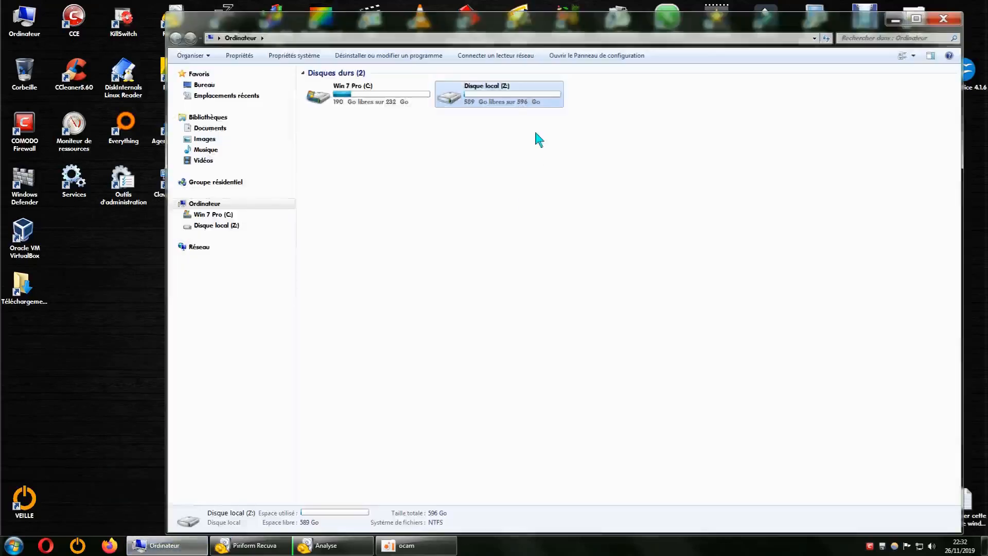
{"action": "left_click", "coordinate": [895, 19]}
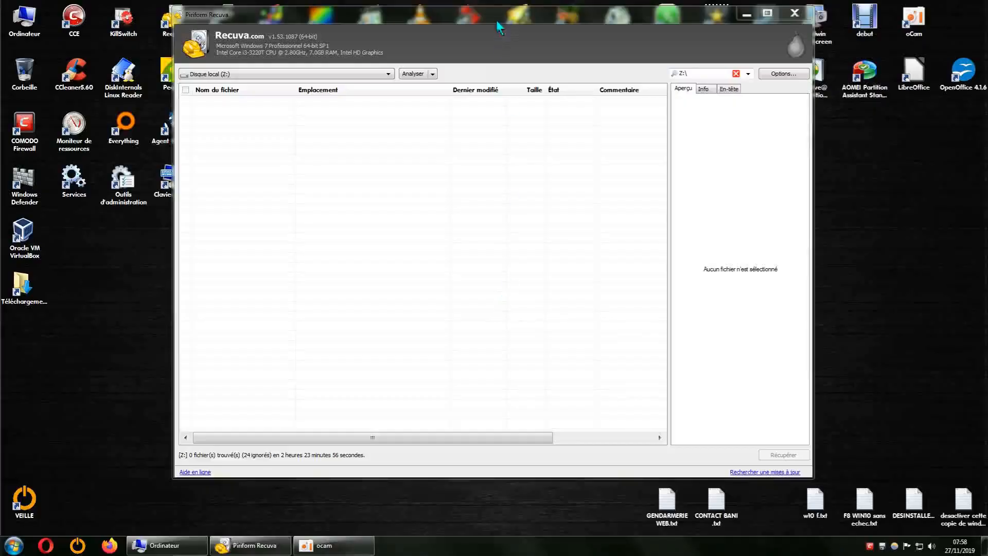
{"action": "mouse_move", "coordinate": [494, 18]}
{"action": "left_mouse_down"}
{"action": "mouse_move", "coordinate": [521, 18]}
{"action": "mouse_move", "coordinate": [497, 19]}
{"action": "left_mouse_up"}
{"action": "mouse_move", "coordinate": [500, 17]}
{"action": "left_mouse_down"}
{"action": "mouse_move", "coordinate": [533, 17]}
{"action": "mouse_move", "coordinate": [498, 15]}
{"action": "left_mouse_up"}
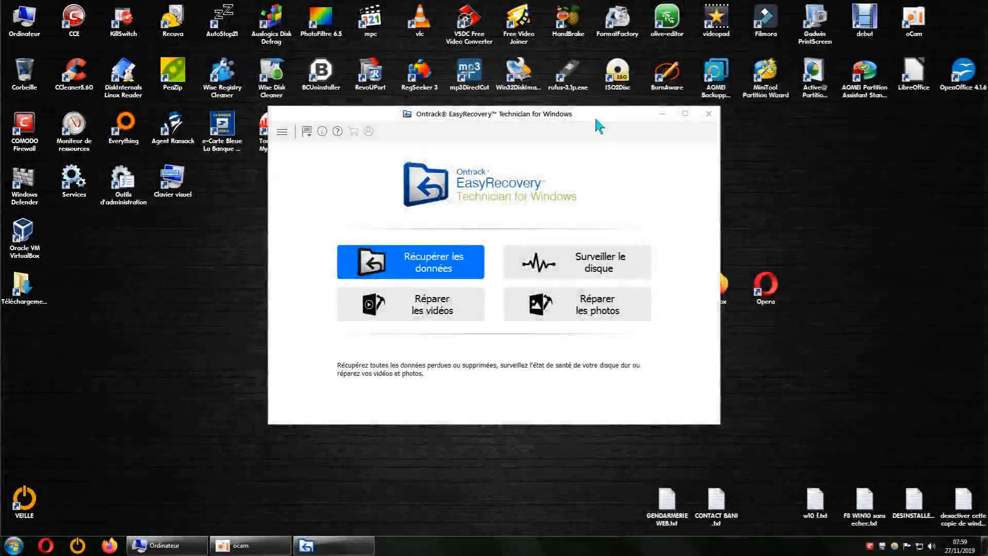
{"action": "left_click_drag", "start_coordinate": [548, 111], "coordinate": [549, 159]}
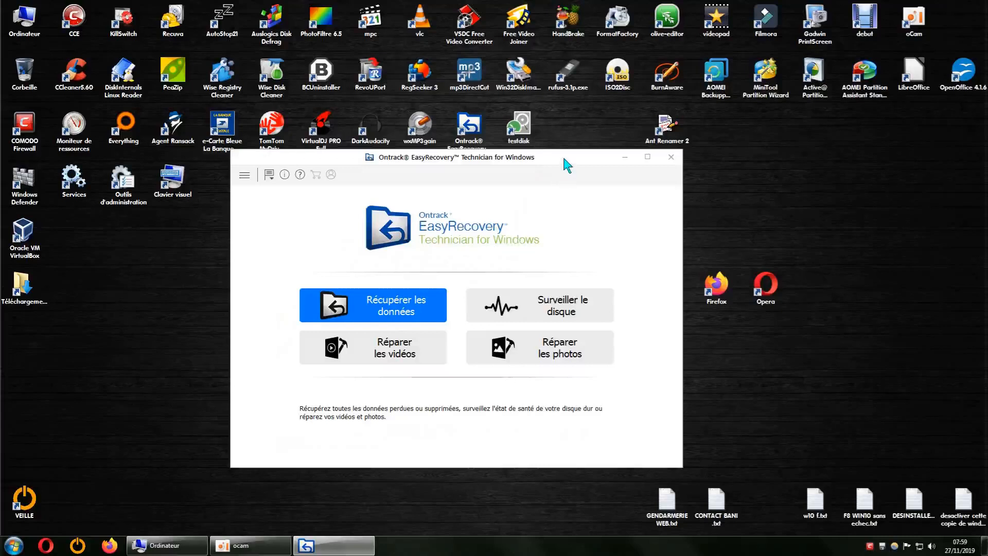
{"action": "mouse_move", "coordinate": [566, 164]}
{"action": "left_mouse_down"}
{"action": "mouse_move", "coordinate": [593, 157]}
{"action": "mouse_move", "coordinate": [583, 157]}
{"action": "left_mouse_up"}
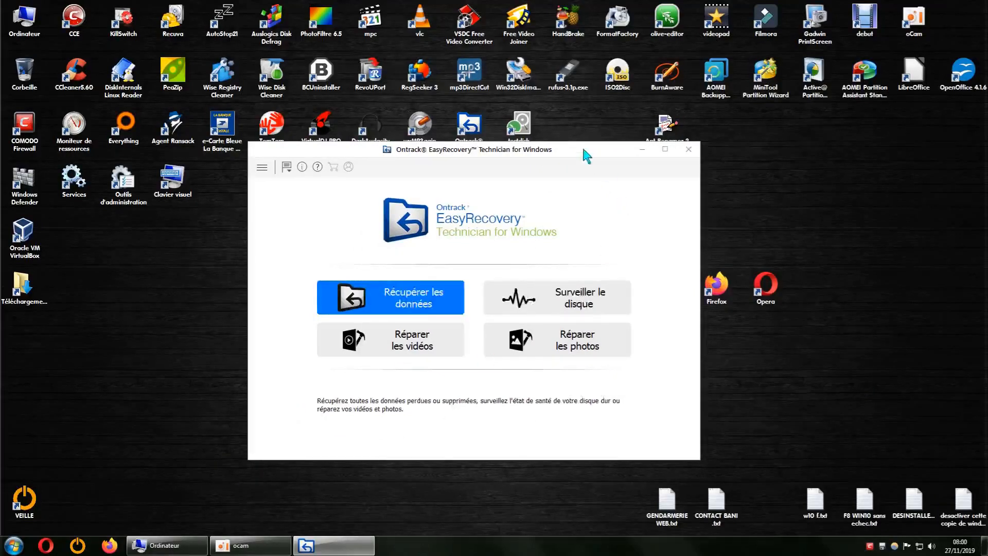
{"action": "left_click_drag", "start_coordinate": [583, 149], "coordinate": [581, 139]}
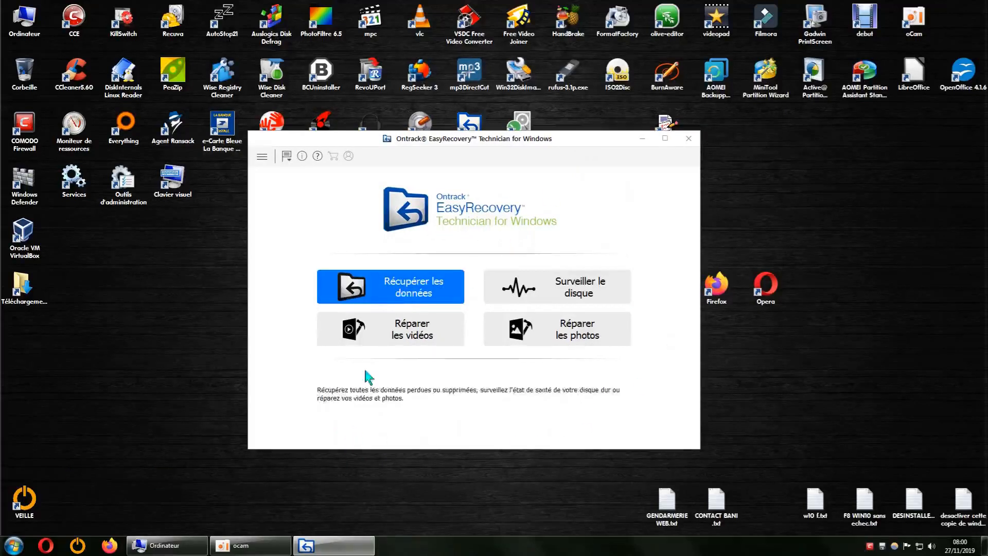
Start a data recovery for all data types on Local Disk (Z:) with the deep scan (Analyse approfondie) enabled.
{"action": "left_click", "coordinate": [404, 294]}
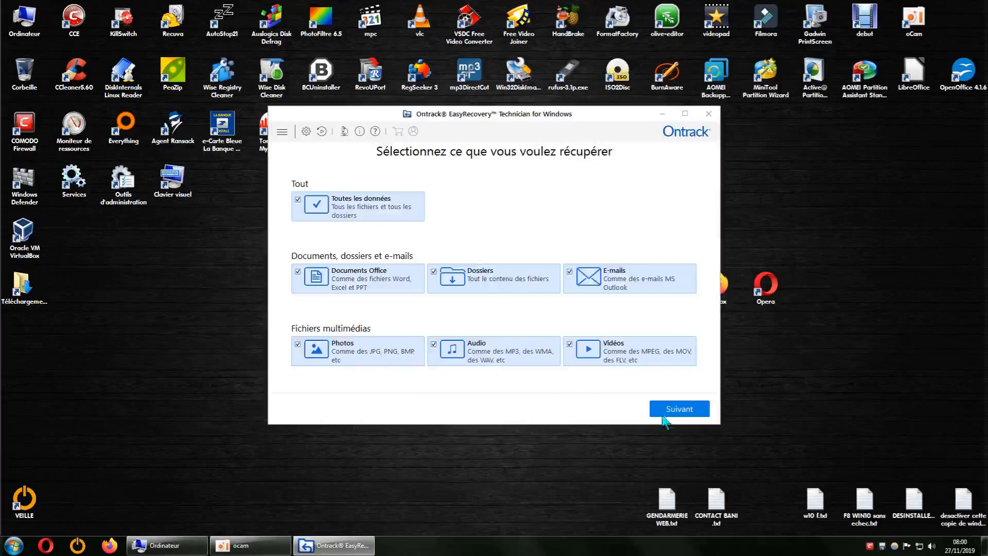
{"action": "left_click", "coordinate": [690, 415]}
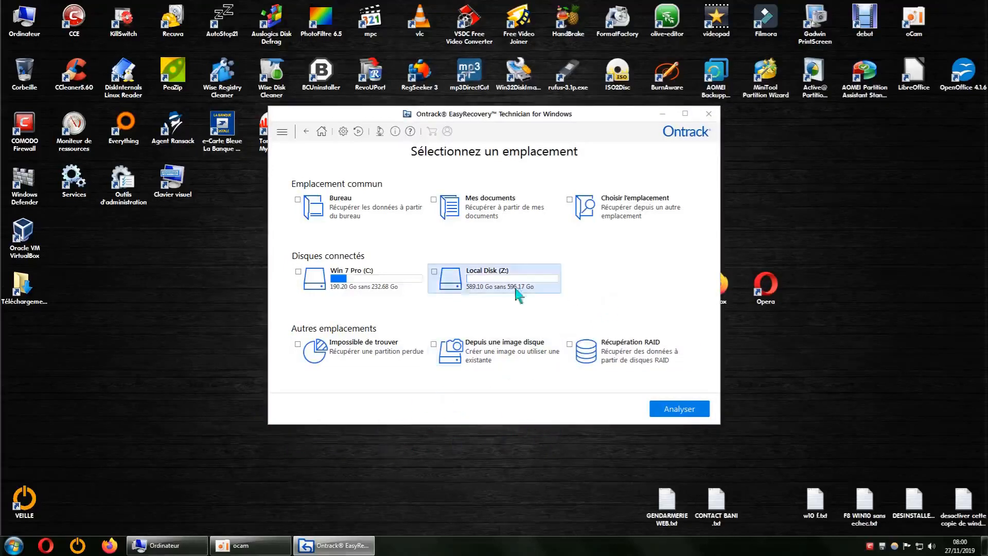
{"action": "left_click", "coordinate": [447, 283]}
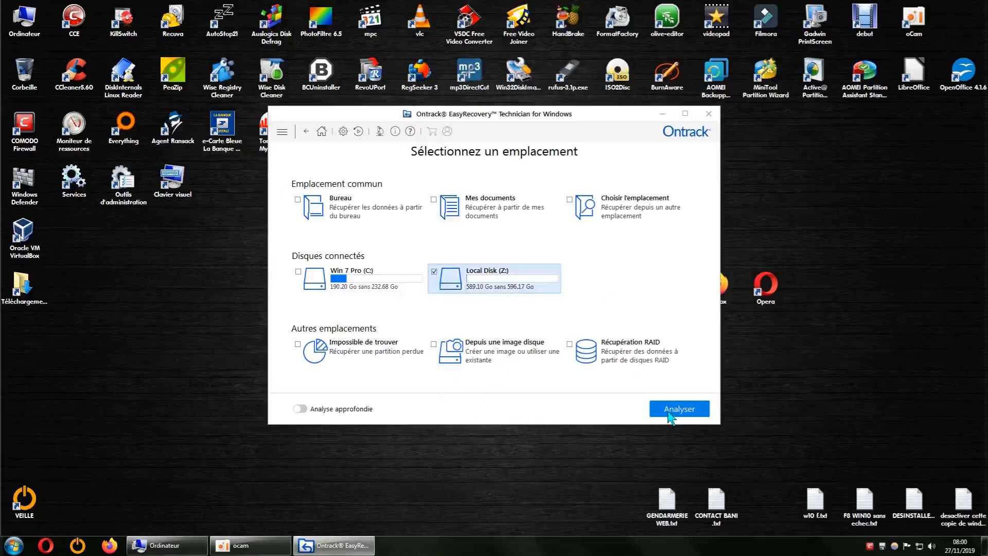
{"action": "left_click", "coordinate": [299, 409]}
{"action": "left_click", "coordinate": [689, 415]}
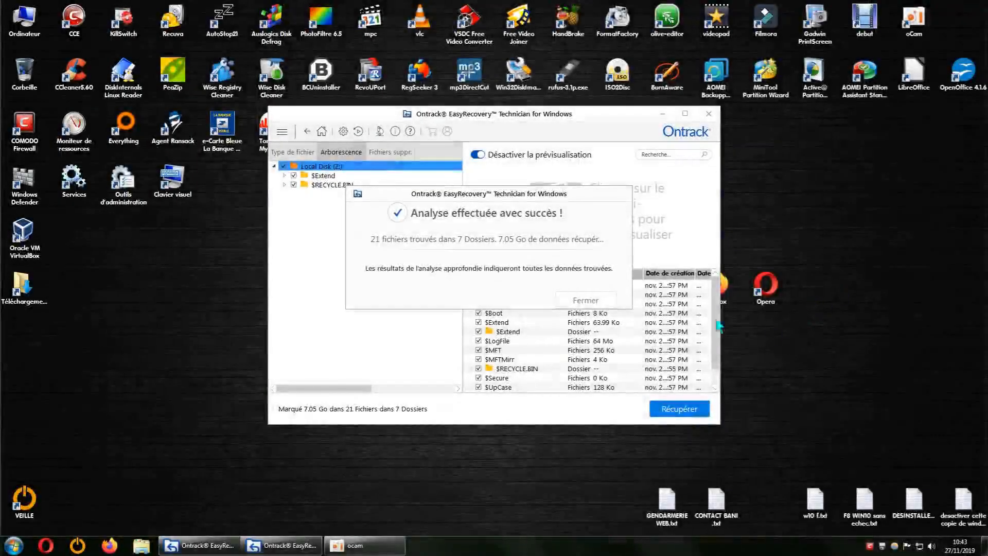
Move the analysis summary aside to read it and close it.
{"action": "left_click_drag", "start_coordinate": [575, 198], "coordinate": [549, 185]}
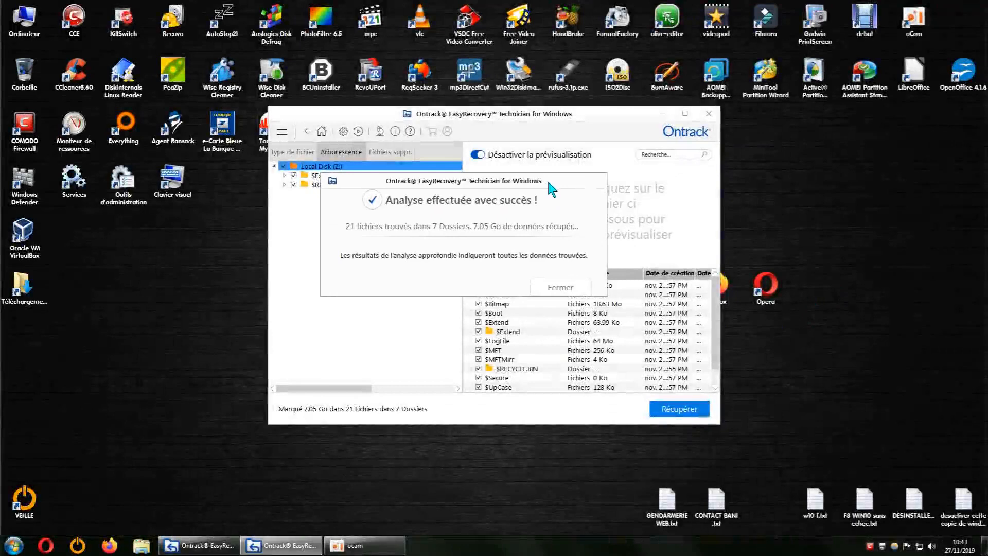
{"action": "left_click_drag", "start_coordinate": [549, 185], "coordinate": [713, 189]}
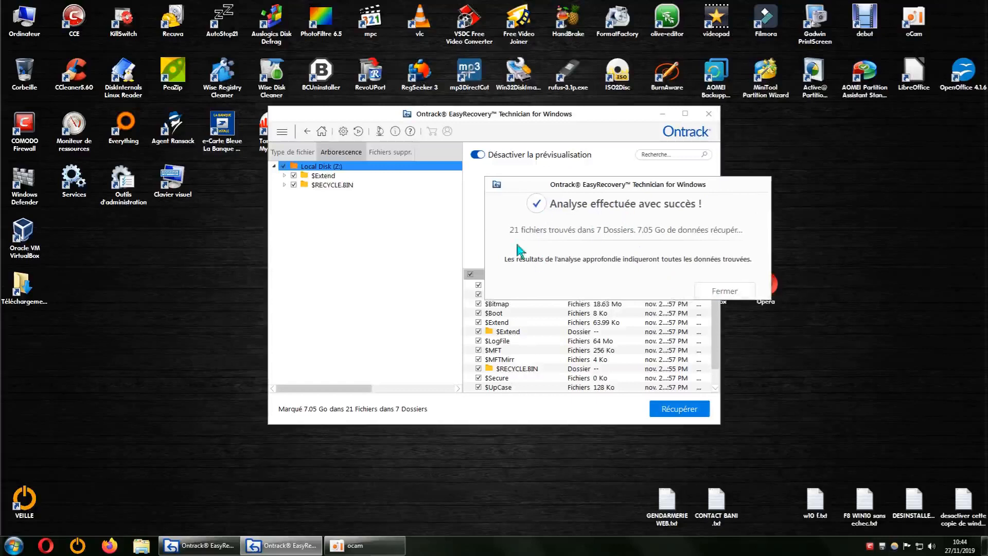
{"action": "left_click_drag", "start_coordinate": [720, 184], "coordinate": [722, 188]}
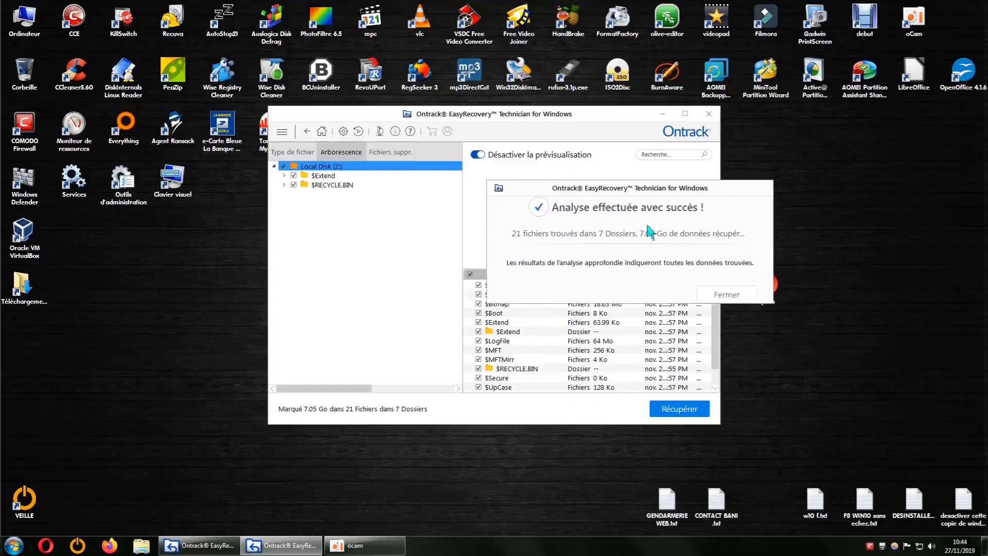
{"action": "left_click", "coordinate": [731, 296]}
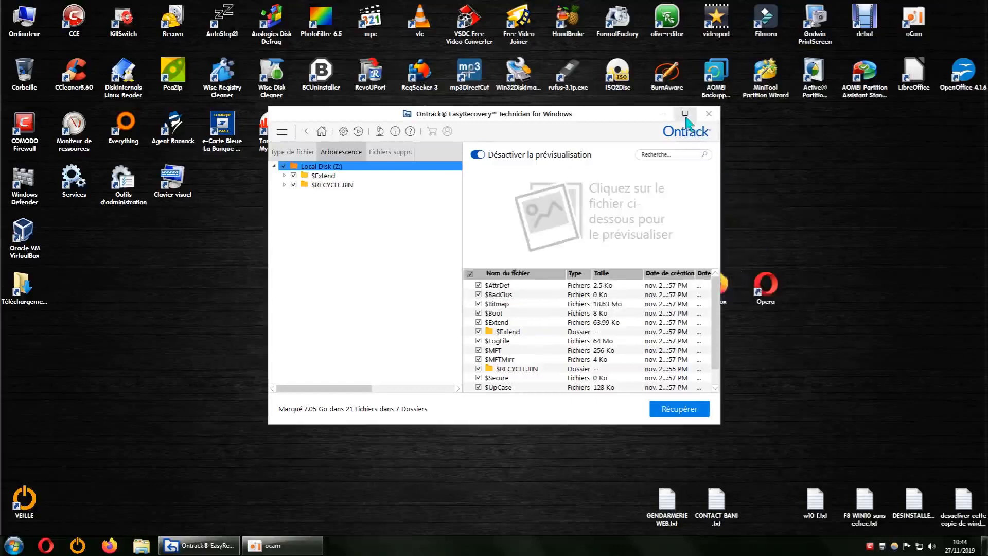
Expand the scanned tree of Local Disk (Z:) and examine the files in its root, $Extend, $RmMetadata, $Txf and $RECYCLE.BIN folders.
{"action": "left_click", "coordinate": [685, 113]}
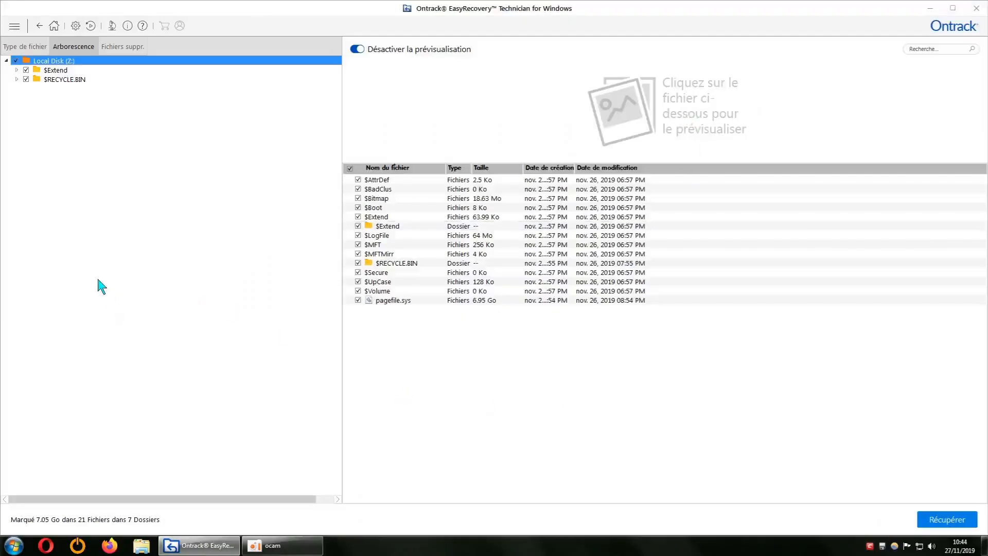
{"action": "left_click", "coordinate": [17, 70]}
{"action": "left_click", "coordinate": [17, 89]}
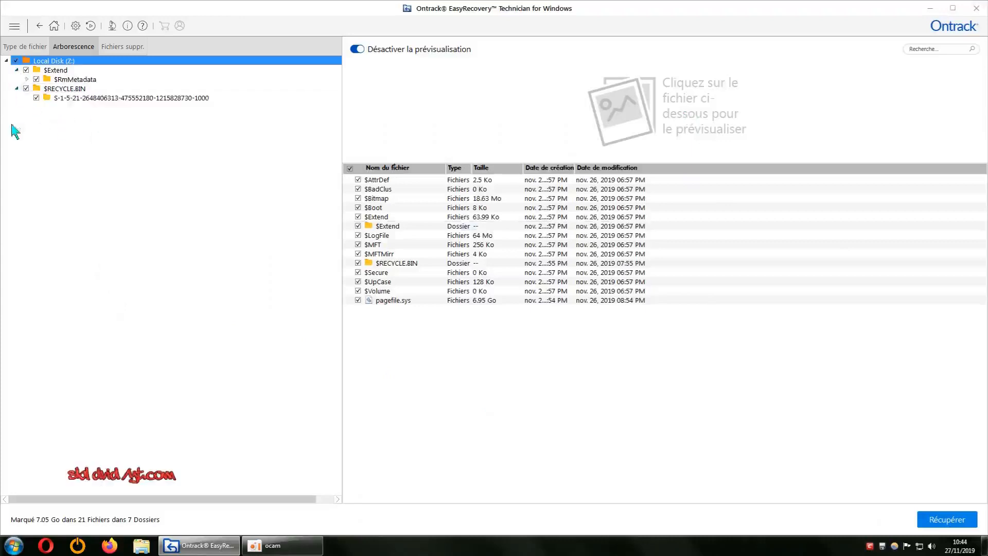
{"action": "left_click", "coordinate": [27, 79]}
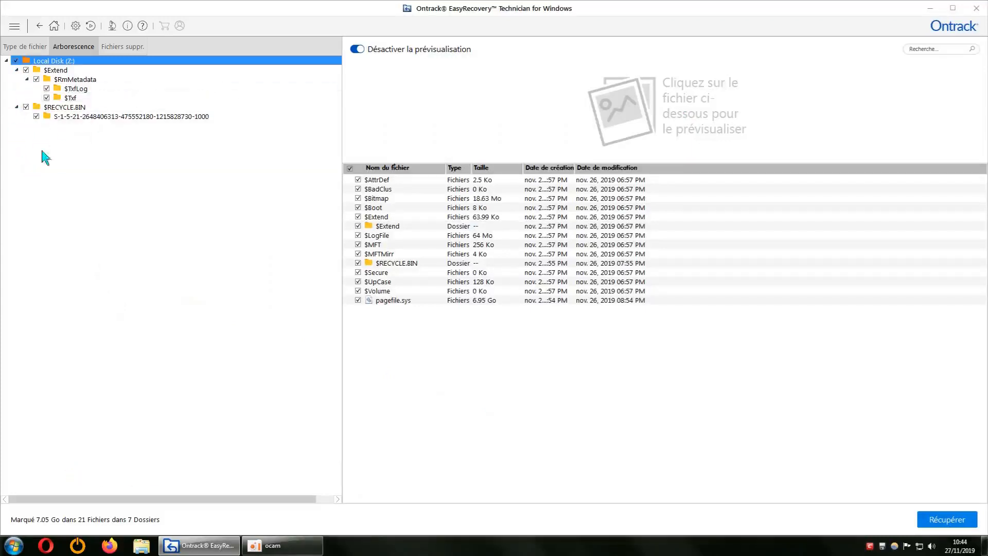
{"action": "left_click", "coordinate": [57, 75]}
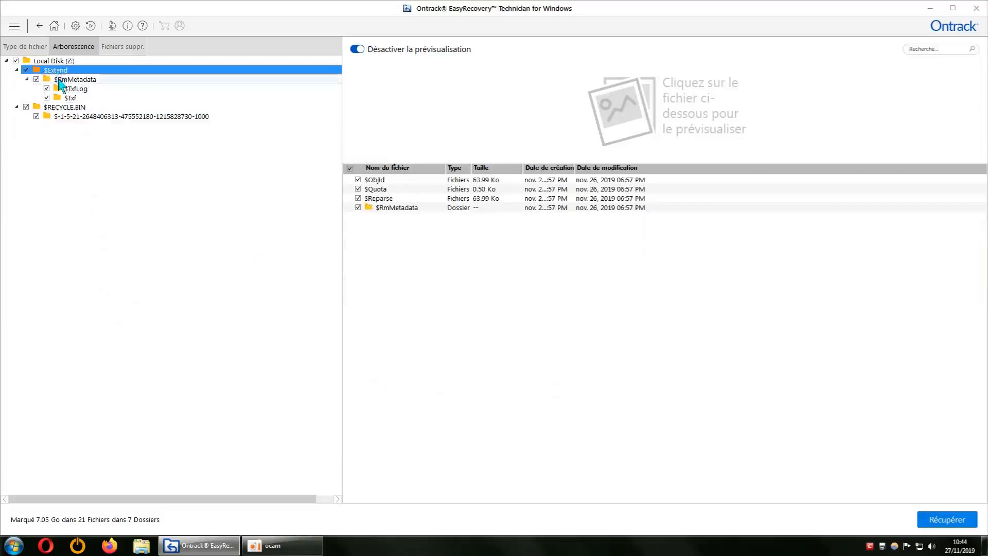
{"action": "left_click", "coordinate": [60, 81]}
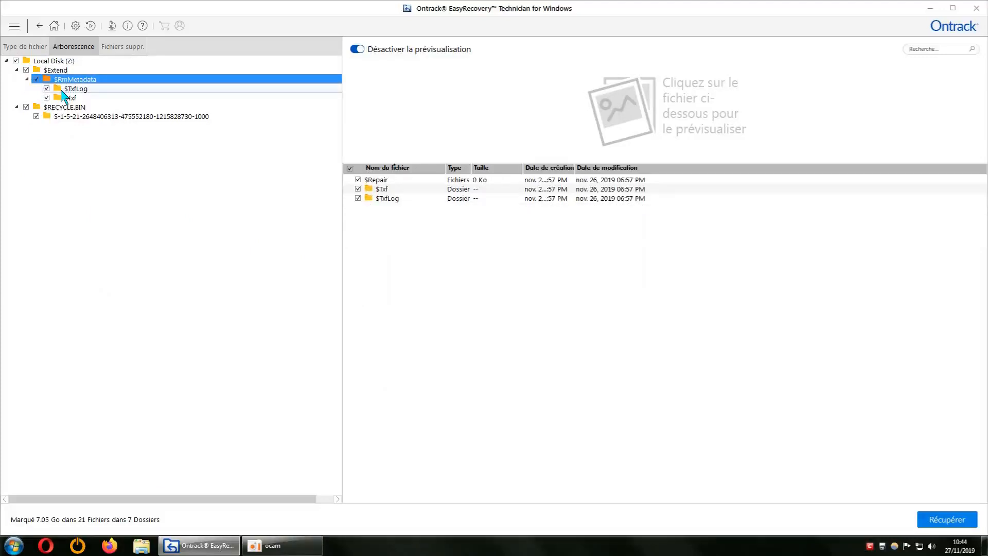
{"action": "left_click", "coordinate": [54, 61]}
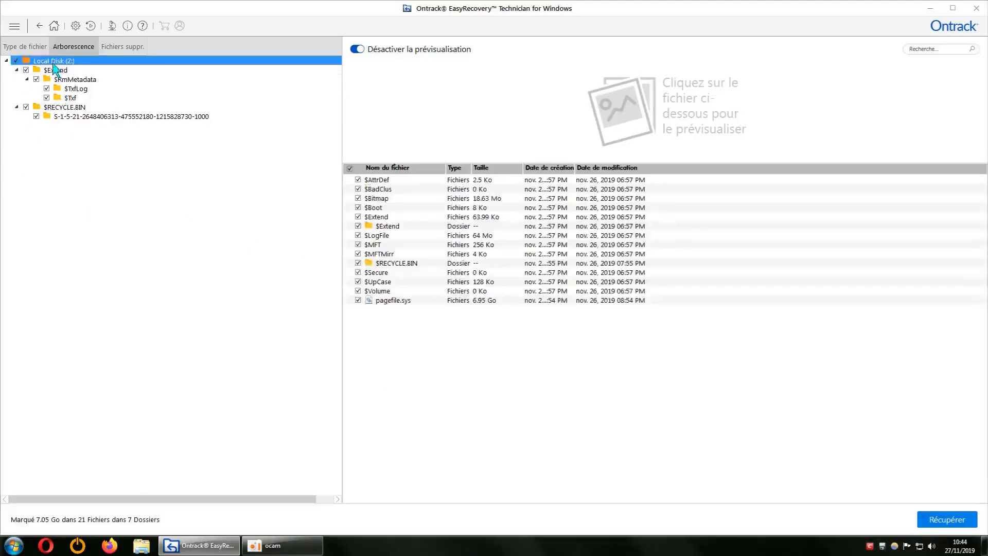
{"action": "left_click", "coordinate": [61, 117]}
{"action": "left_click", "coordinate": [65, 107]}
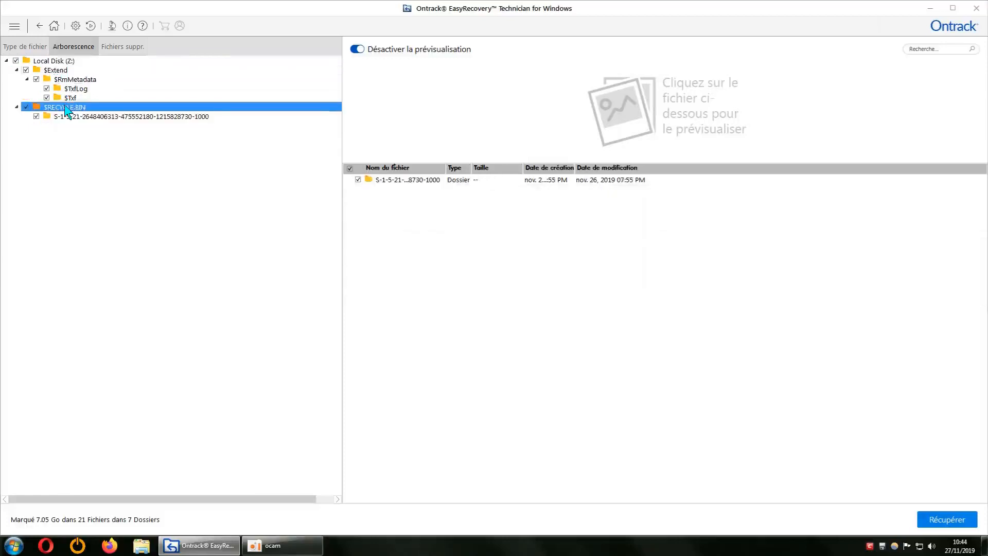
{"action": "left_click", "coordinate": [70, 98]}
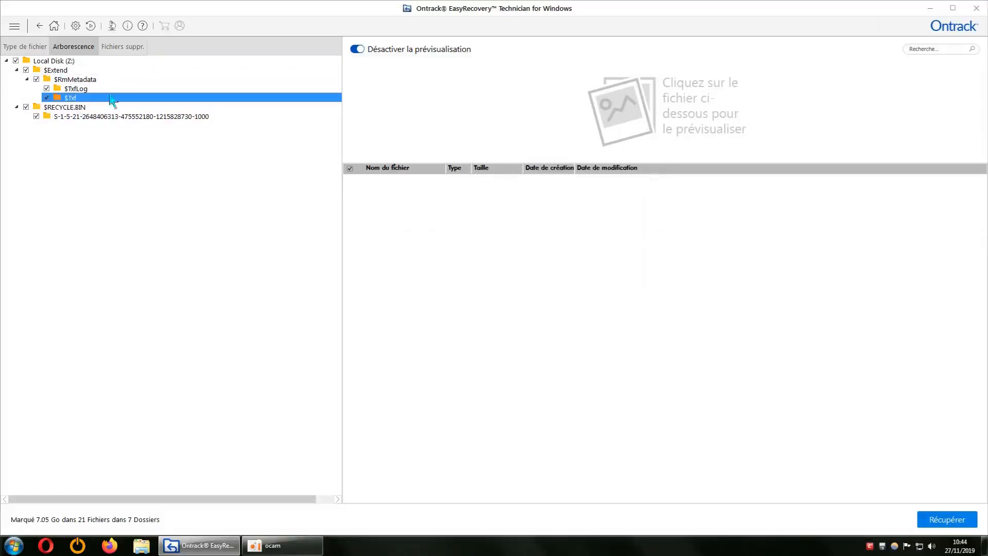
{"action": "left_click", "coordinate": [64, 61]}
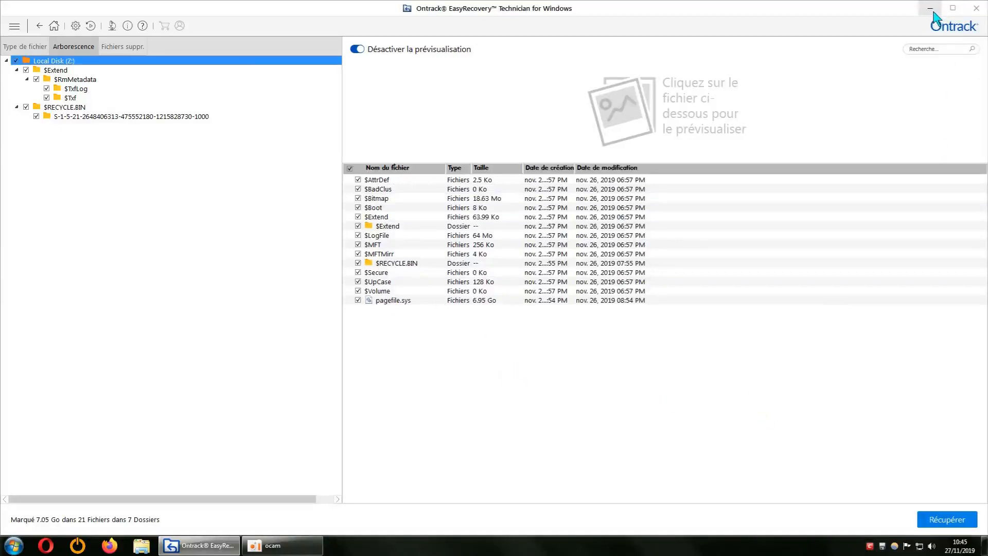
{"action": "left_click", "coordinate": [952, 9]}
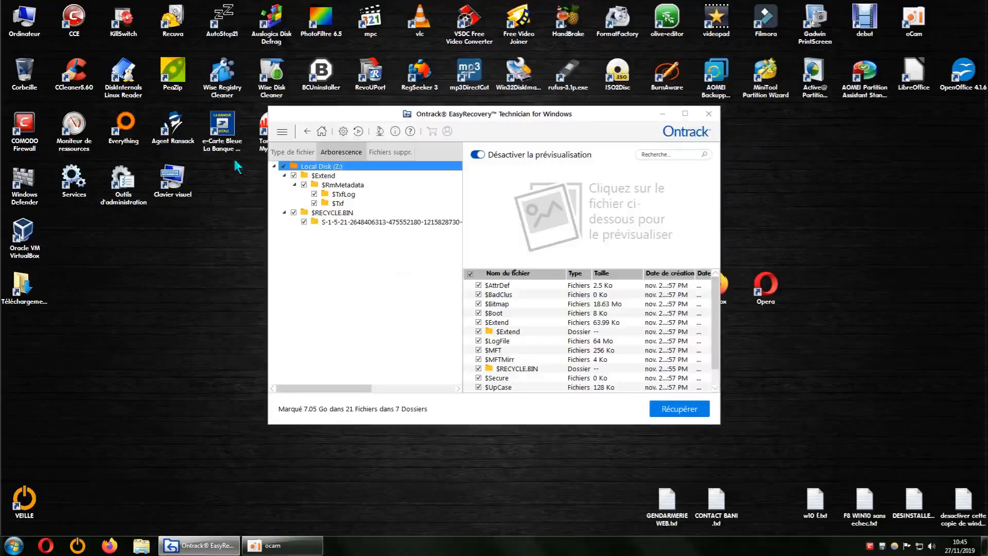
Open the local disk (Z:) in Windows Explorer and examine its contents.
{"action": "double_click", "coordinate": [26, 26]}
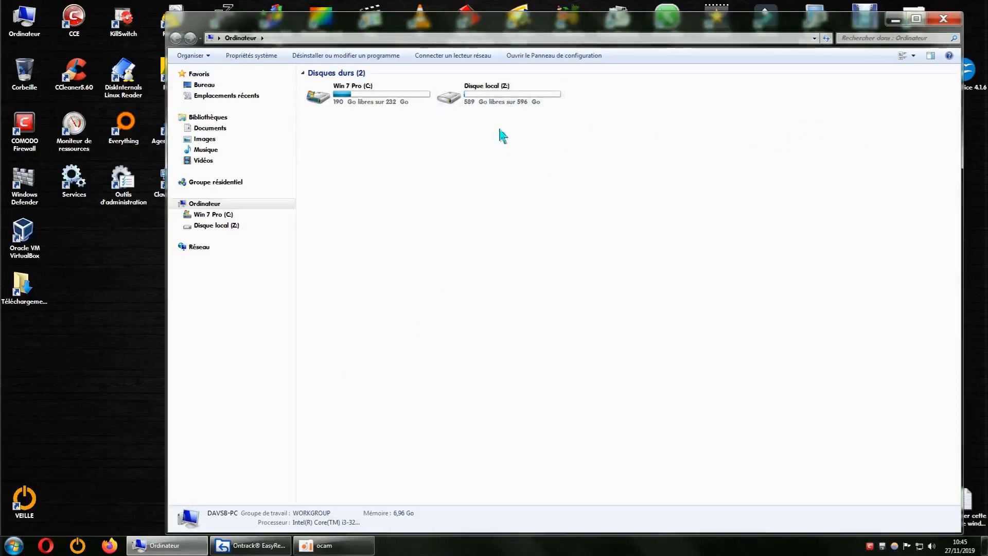
{"action": "double_click", "coordinate": [498, 98]}
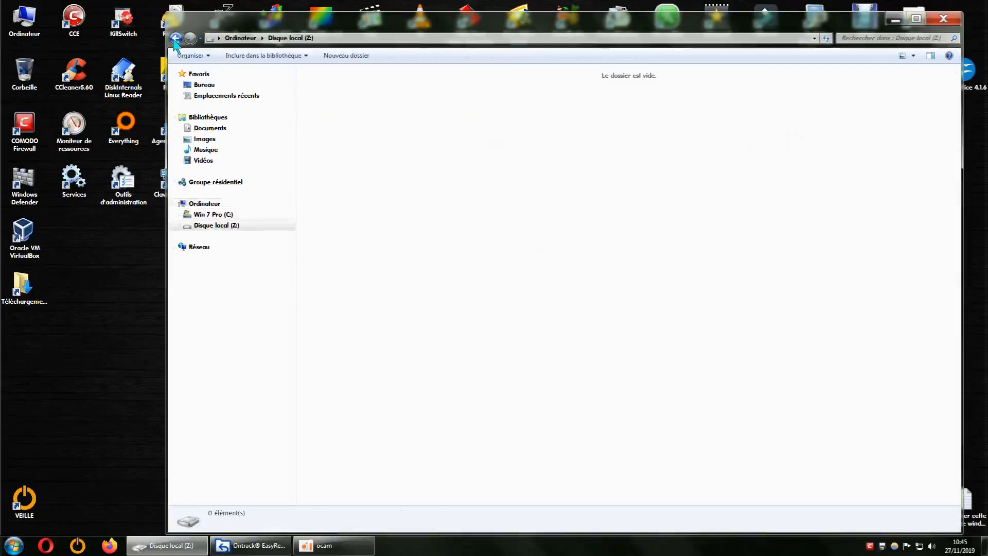
{"action": "right_click", "coordinate": [451, 152]}
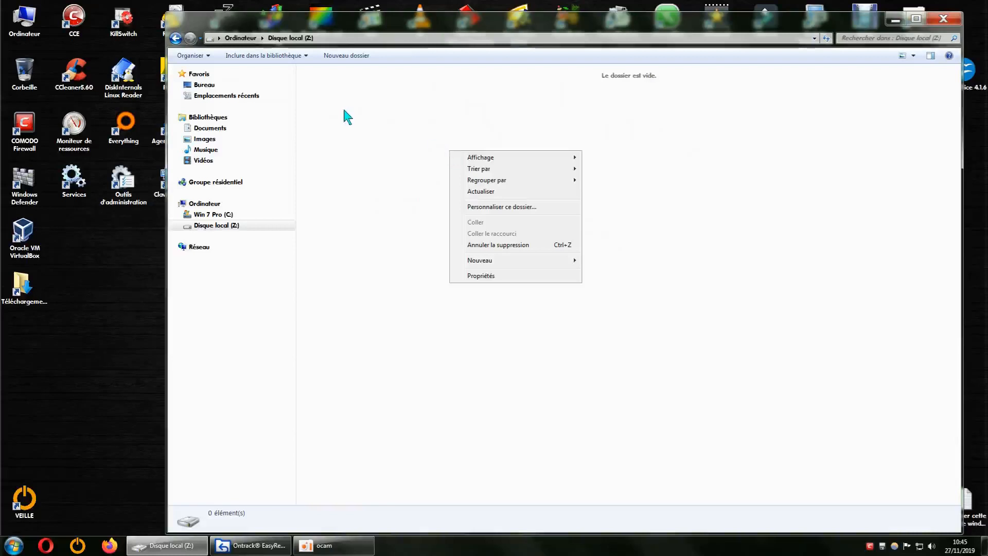
{"action": "left_click", "coordinate": [478, 168]}
{"action": "left_click", "coordinate": [791, 191]}
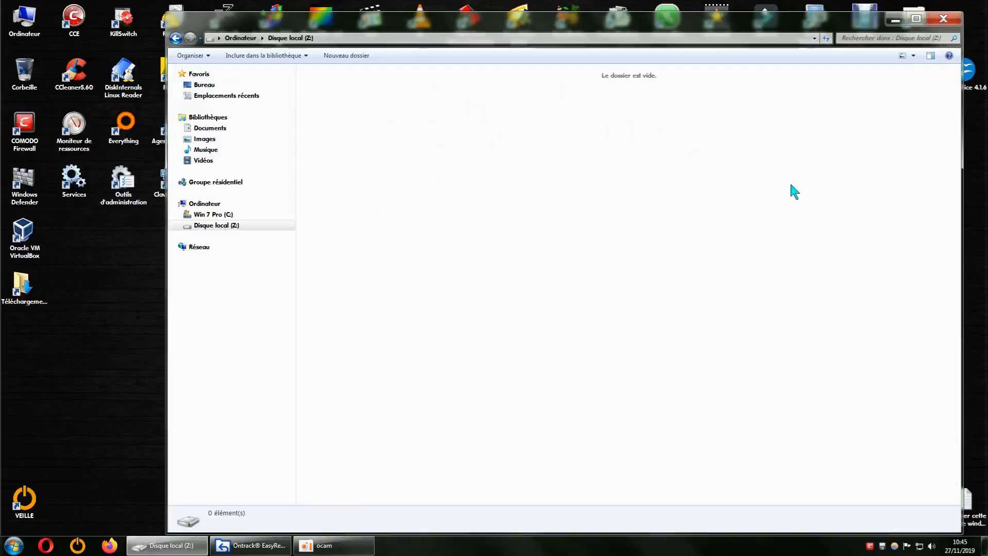
Open the display settings of the Windows folder options (Options des dossiers) from the Control Panel.
{"action": "left_click", "coordinate": [26, 546]}
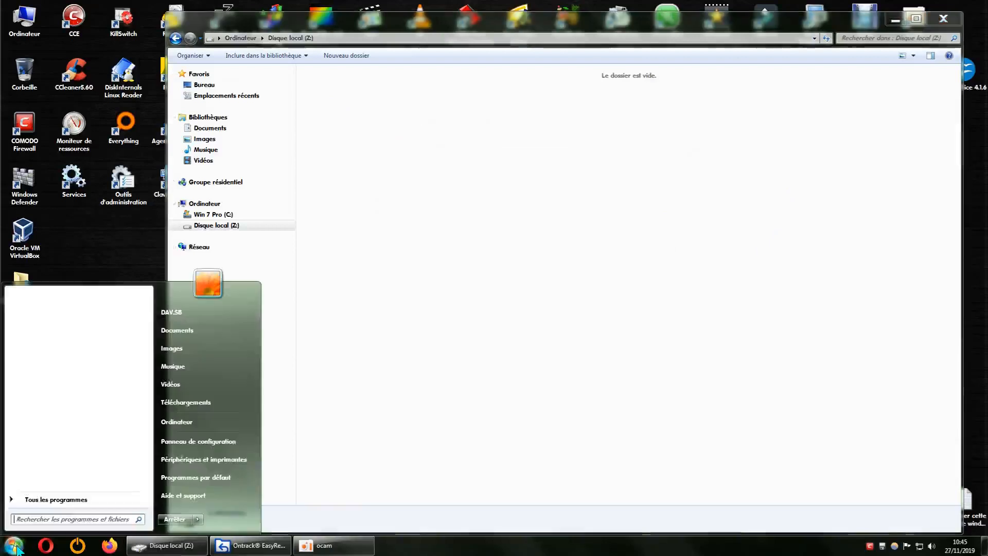
{"action": "left_click", "coordinate": [195, 458]}
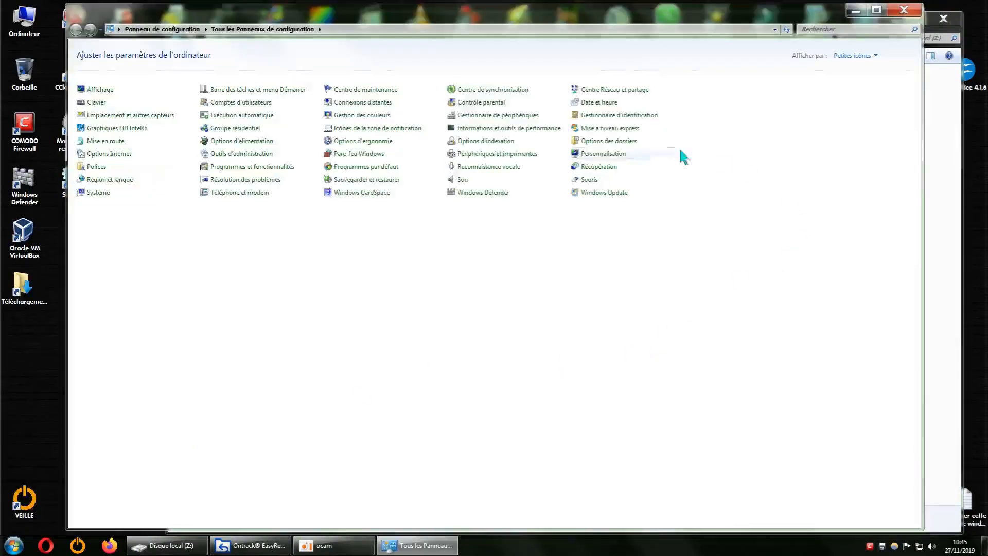
{"action": "left_click", "coordinate": [615, 141]}
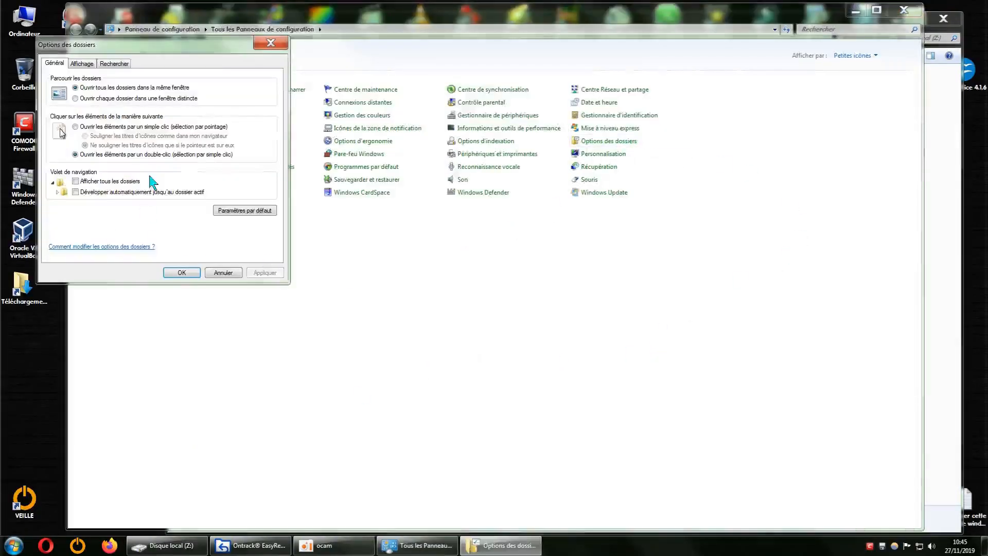
{"action": "left_click", "coordinate": [81, 64]}
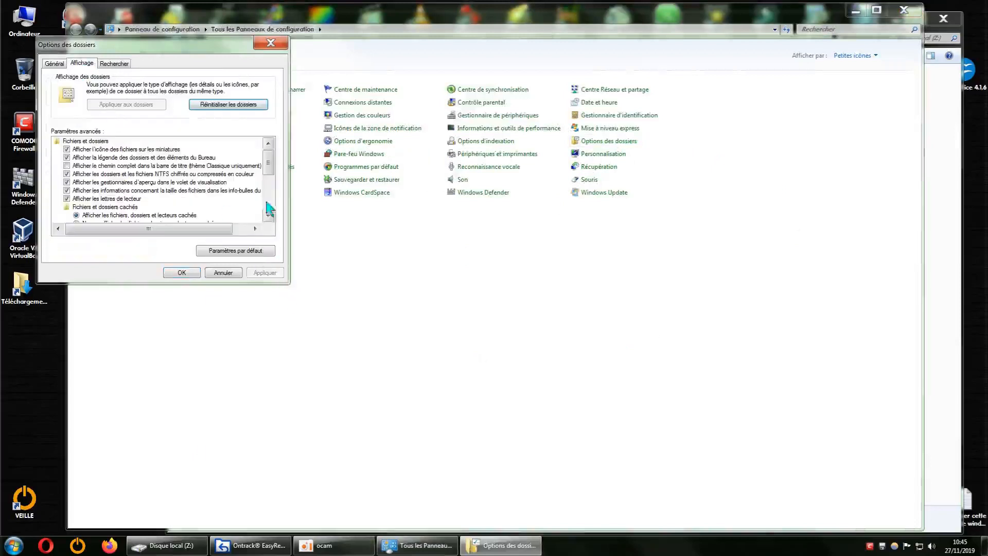
Turn off hiding of protected operating system files, accept the warning, apply the change, and minimize the Control Panel.
{"action": "left_click_drag", "start_coordinate": [269, 168], "coordinate": [272, 181]}
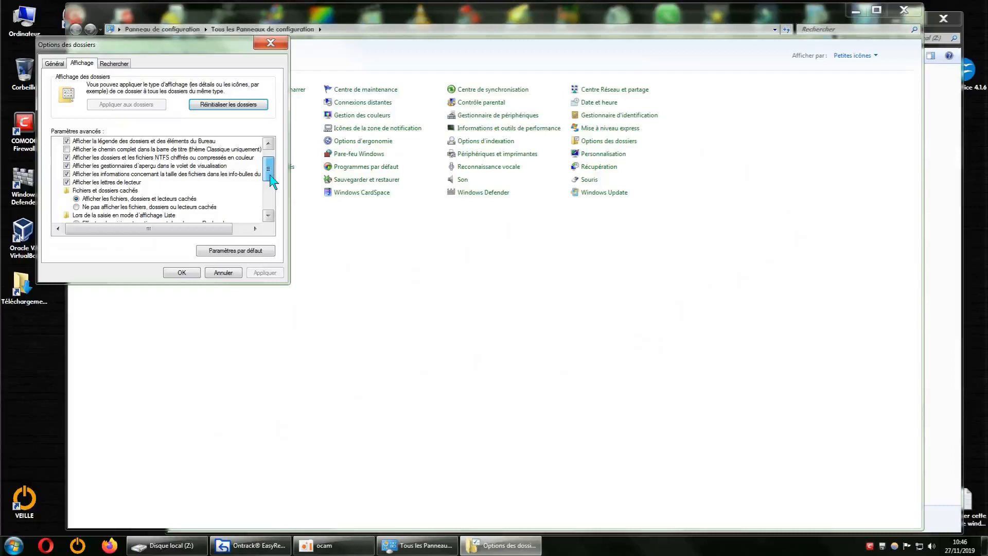
{"action": "left_click_drag", "start_coordinate": [272, 181], "coordinate": [273, 182]}
{"action": "scroll", "coordinate": [271, 181], "scroll_direction": "down", "scroll_amount": 2}
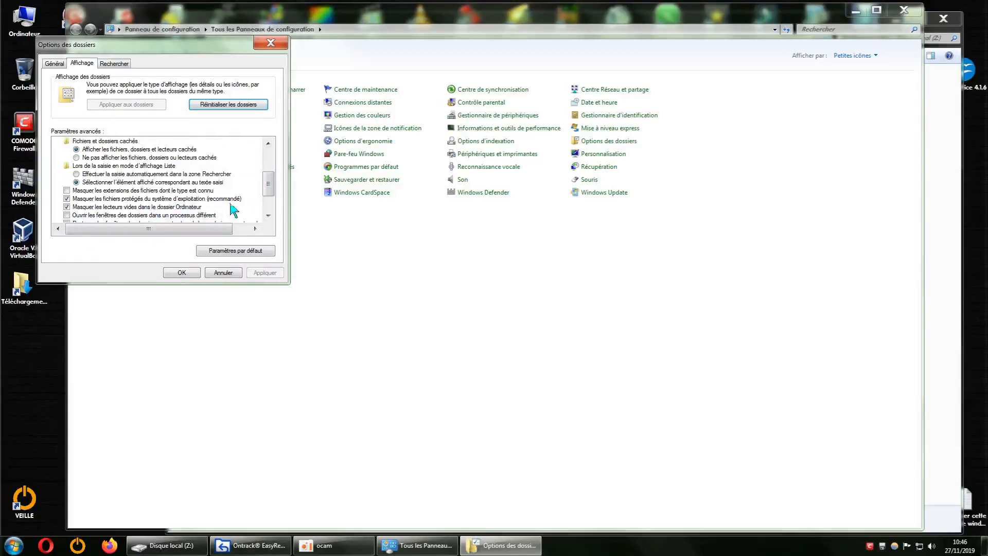
{"action": "left_click", "coordinate": [67, 199]}
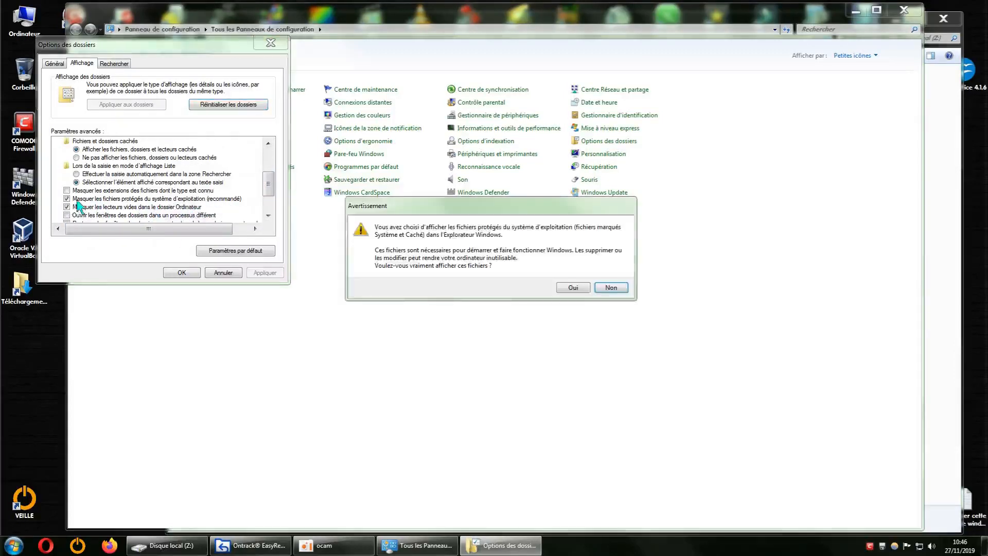
{"action": "left_click", "coordinate": [585, 287]}
{"action": "left_click", "coordinate": [265, 273]}
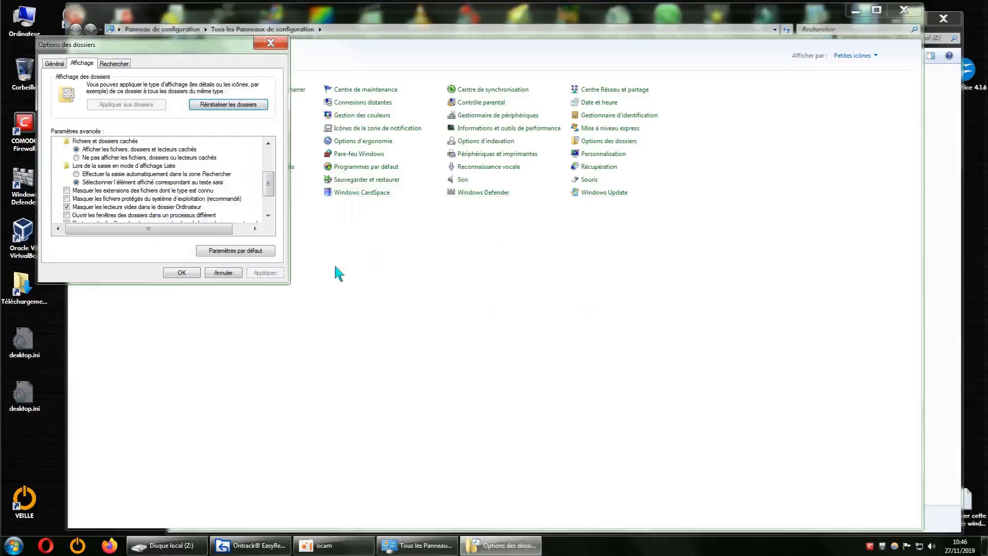
{"action": "left_click", "coordinate": [182, 273]}
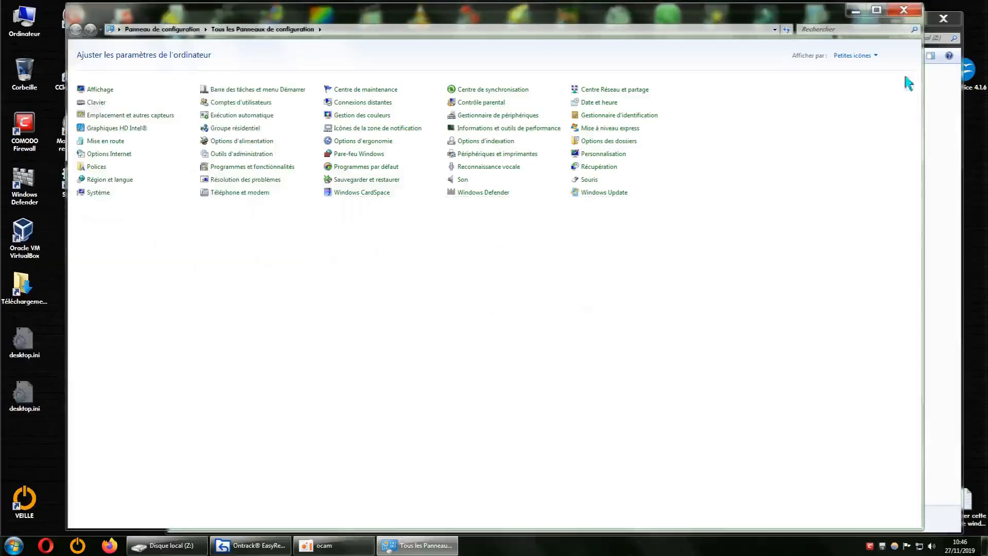
{"action": "left_click", "coordinate": [856, 12]}
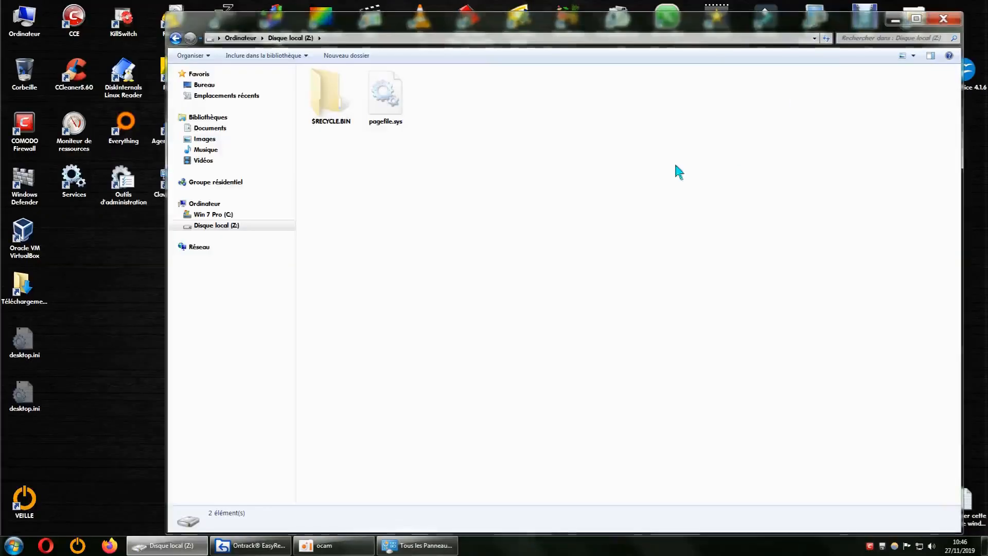
Reopen Disque local (Z:) from the drive list, look inside its $RECYCLE.BIN folder, and return to the drive's root.
{"action": "left_click", "coordinate": [177, 40]}
{"action": "double_click", "coordinate": [462, 103]}
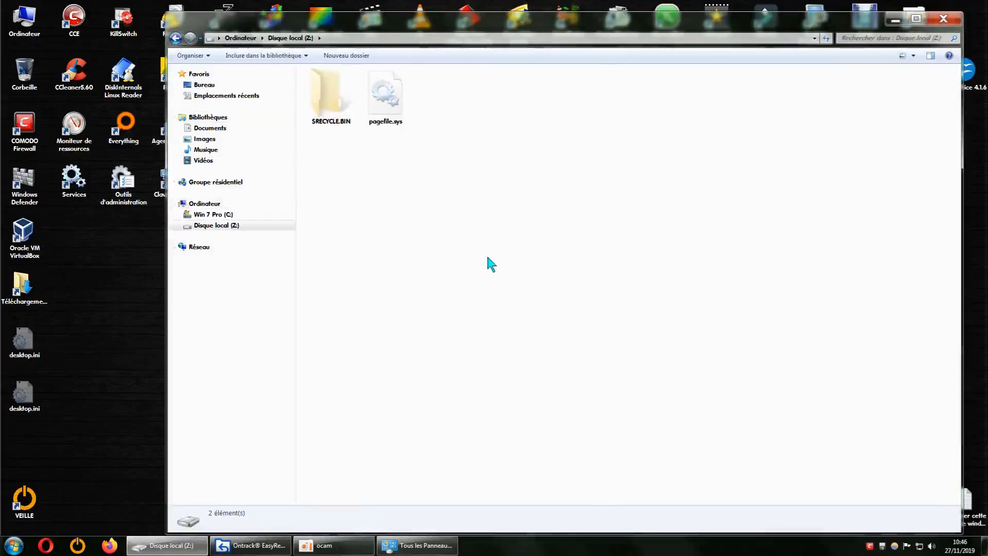
{"action": "double_click", "coordinate": [326, 117]}
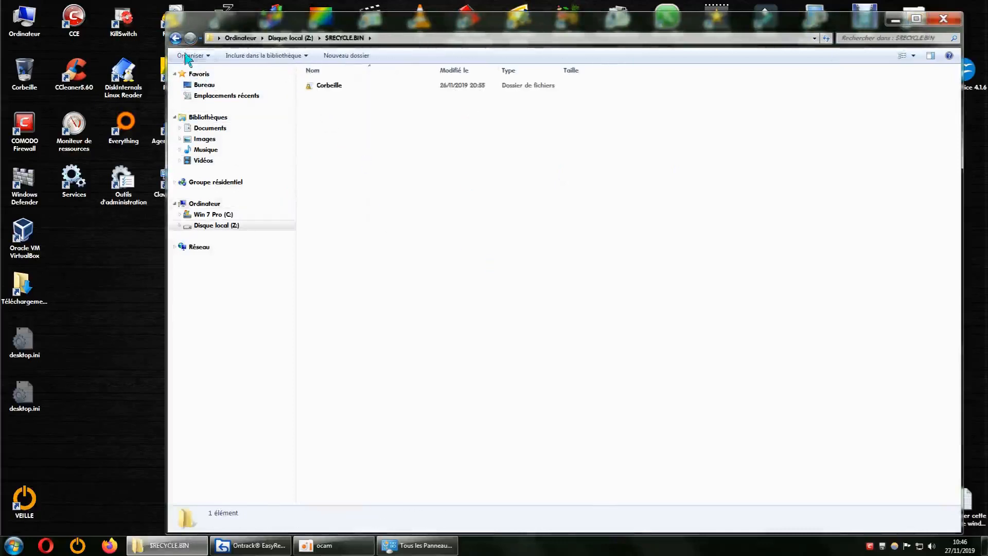
{"action": "left_click", "coordinate": [176, 40]}
Arrange the Explorer and EasyRecovery windows apart and compare the root files of Z: with the scanned file list.
{"action": "left_click_drag", "start_coordinate": [555, 23], "coordinate": [431, 293]}
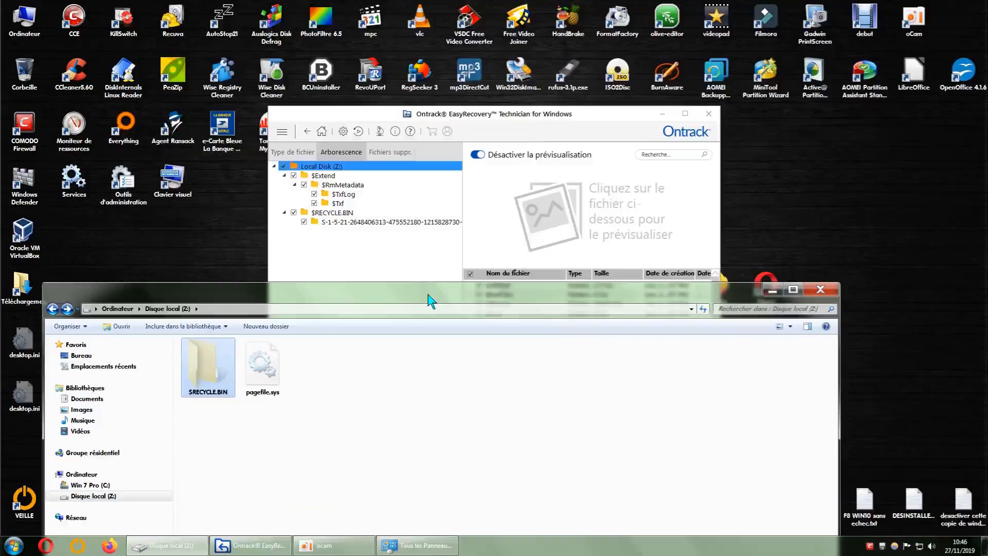
{"action": "left_click_drag", "start_coordinate": [586, 120], "coordinate": [798, 28]}
{"action": "left_click_drag", "start_coordinate": [449, 291], "coordinate": [433, 403]}
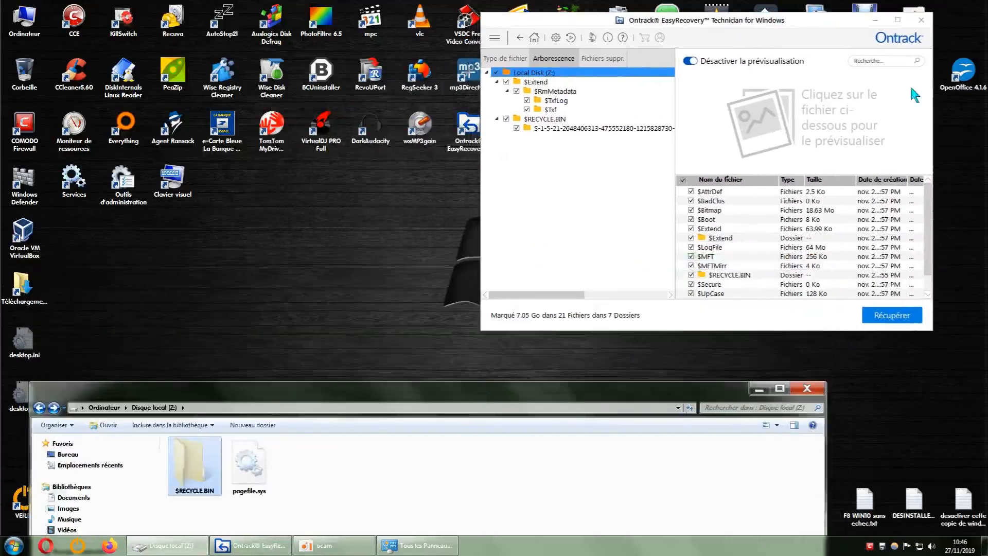
{"action": "left_click_drag", "start_coordinate": [813, 23], "coordinate": [779, 18]}
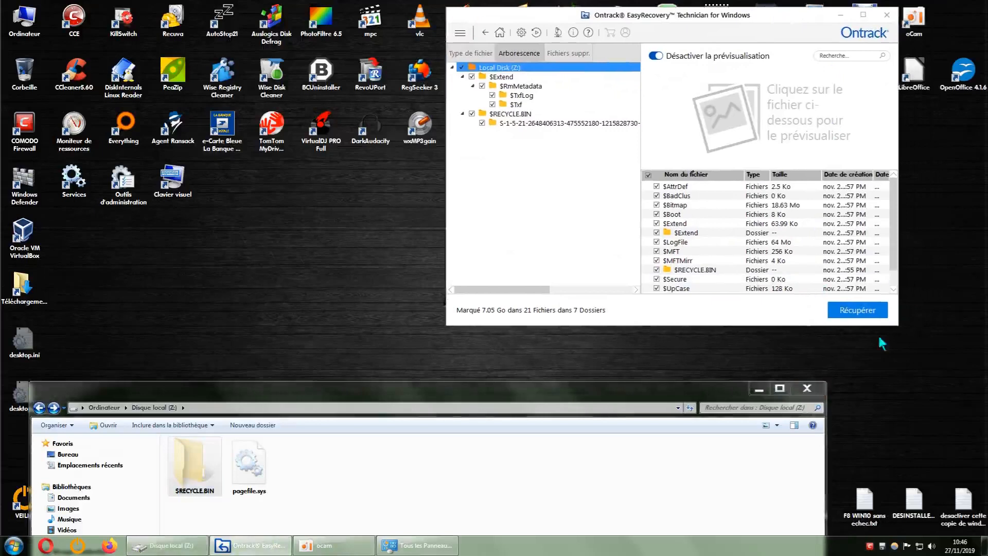
{"action": "scroll", "coordinate": [895, 270], "scroll_direction": "down", "scroll_amount": 1}
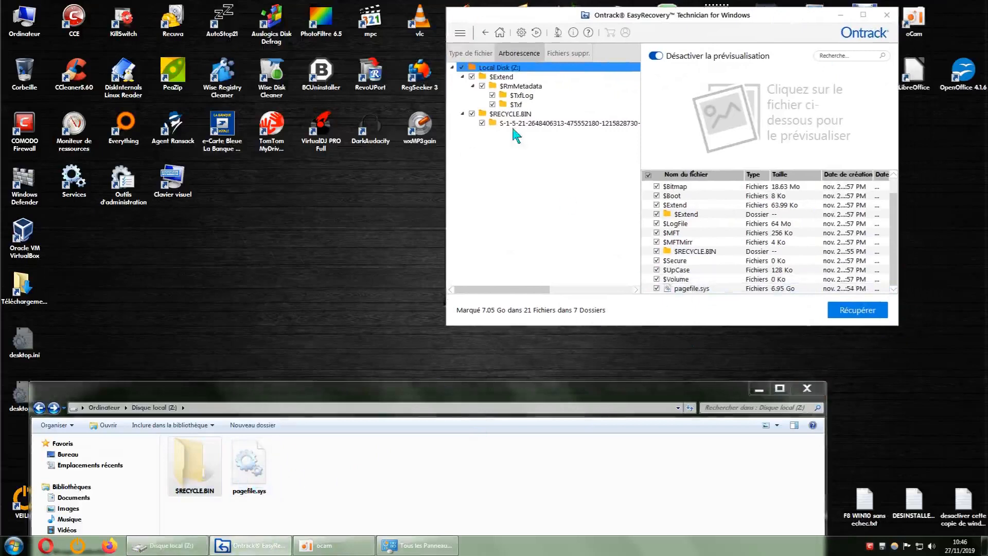
Bring the Explorer window back up, check the drives listed under Ordinateur, and close Explorer.
{"action": "left_click_drag", "start_coordinate": [509, 399], "coordinate": [577, 101]}
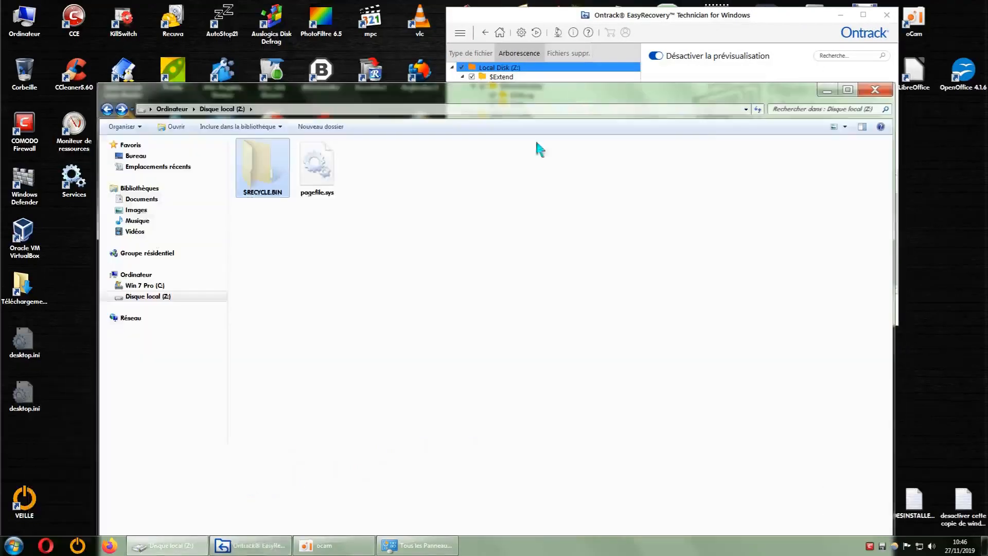
{"action": "left_click", "coordinate": [107, 108]}
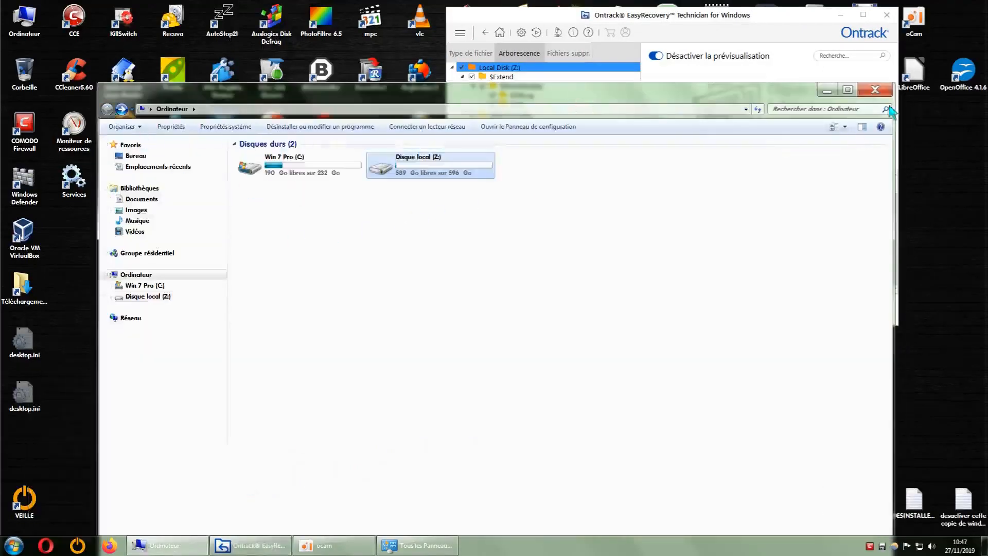
{"action": "left_click", "coordinate": [875, 89]}
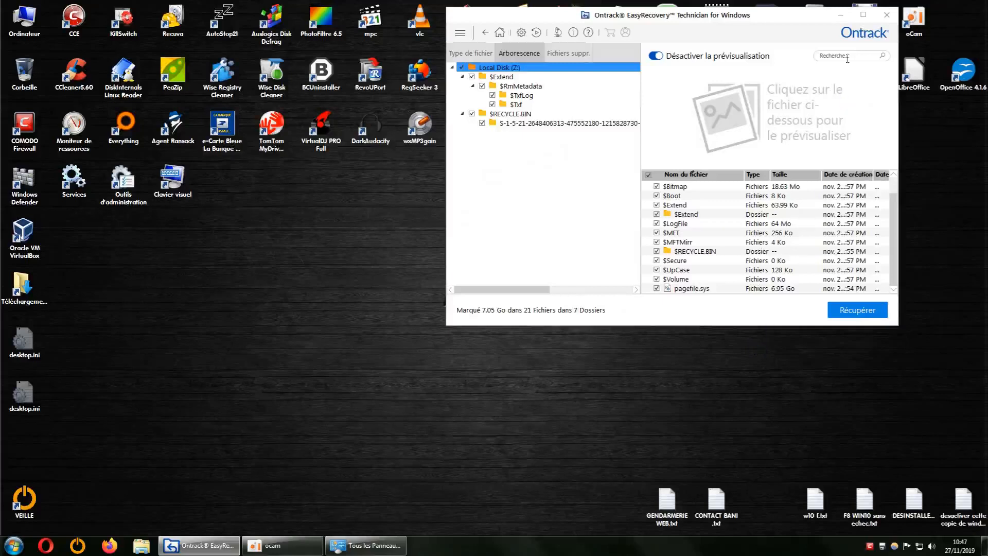
Maximize EasyRecovery to examine the full scanned file list of Local Disk (Z:), and restore the window to its smaller size.
{"action": "left_click", "coordinate": [863, 15]}
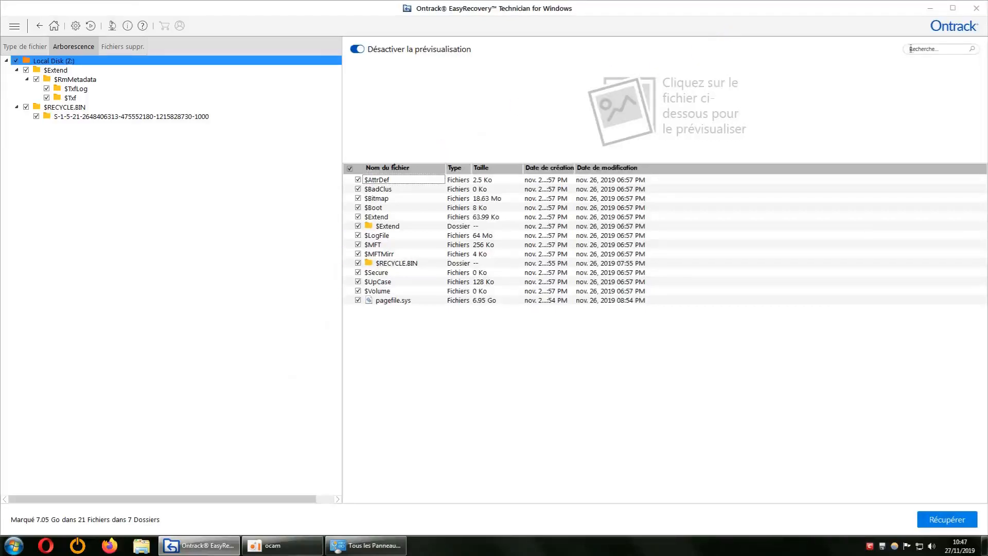
{"action": "left_click", "coordinate": [952, 9]}
{"action": "left_click_drag", "start_coordinate": [643, 121], "coordinate": [595, 100]}
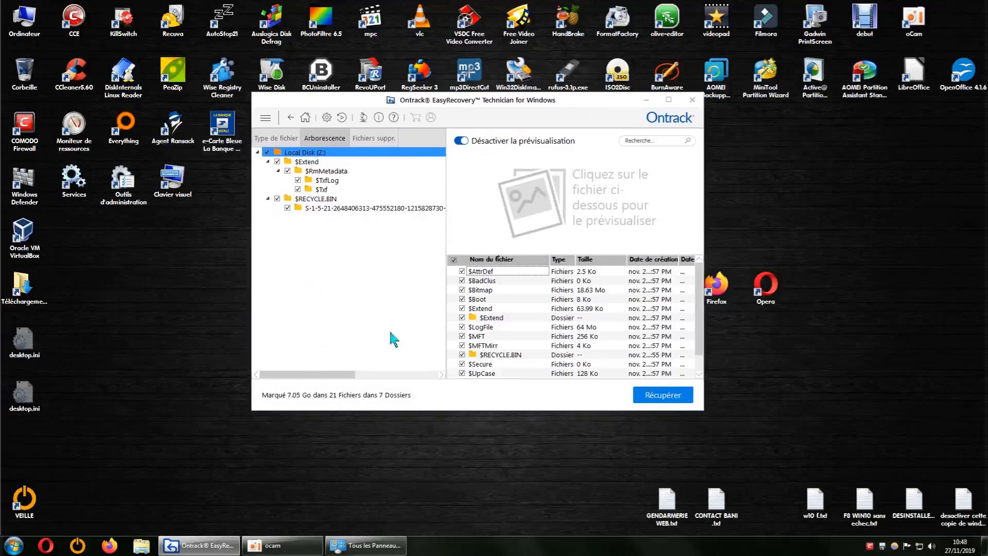
Close EasyRecovery without saving the analysis information.
{"action": "left_click", "coordinate": [692, 100]}
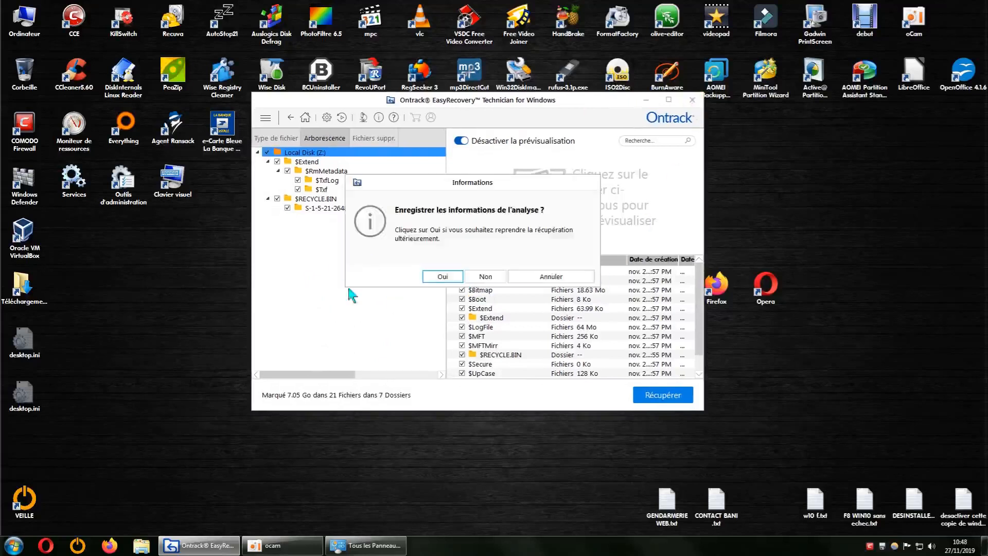
{"action": "left_click_drag", "start_coordinate": [504, 189], "coordinate": [296, 236]}
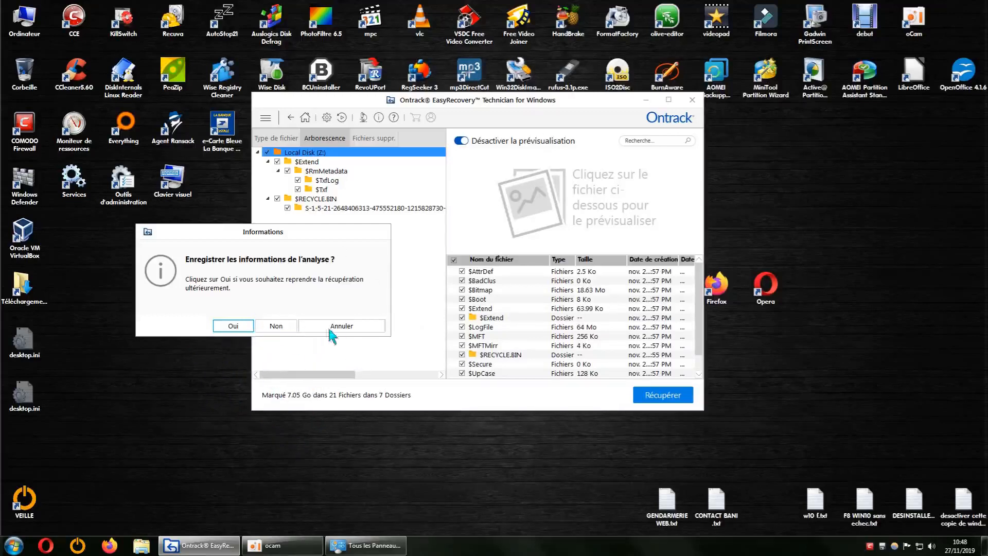
{"action": "left_click", "coordinate": [288, 325]}
{"action": "left_click", "coordinate": [612, 293]}
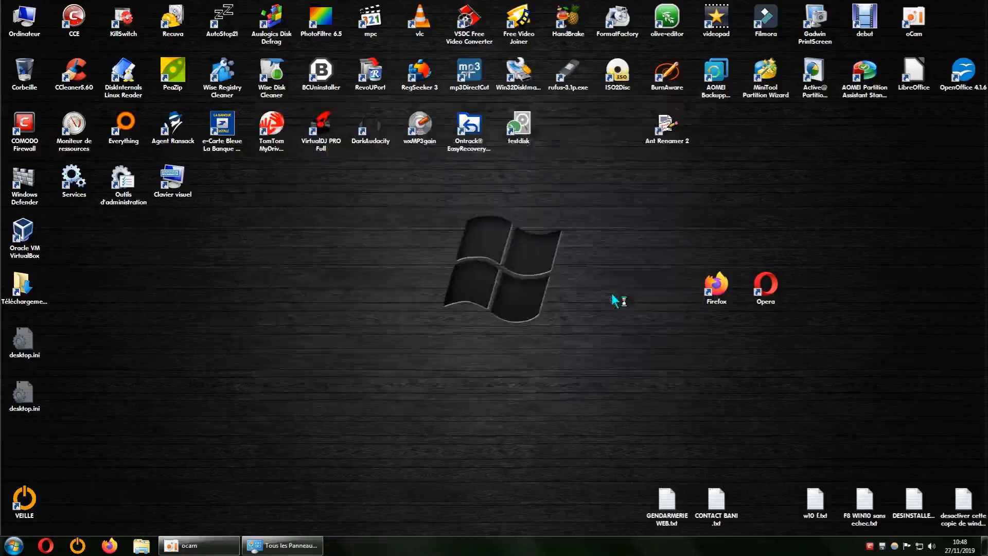